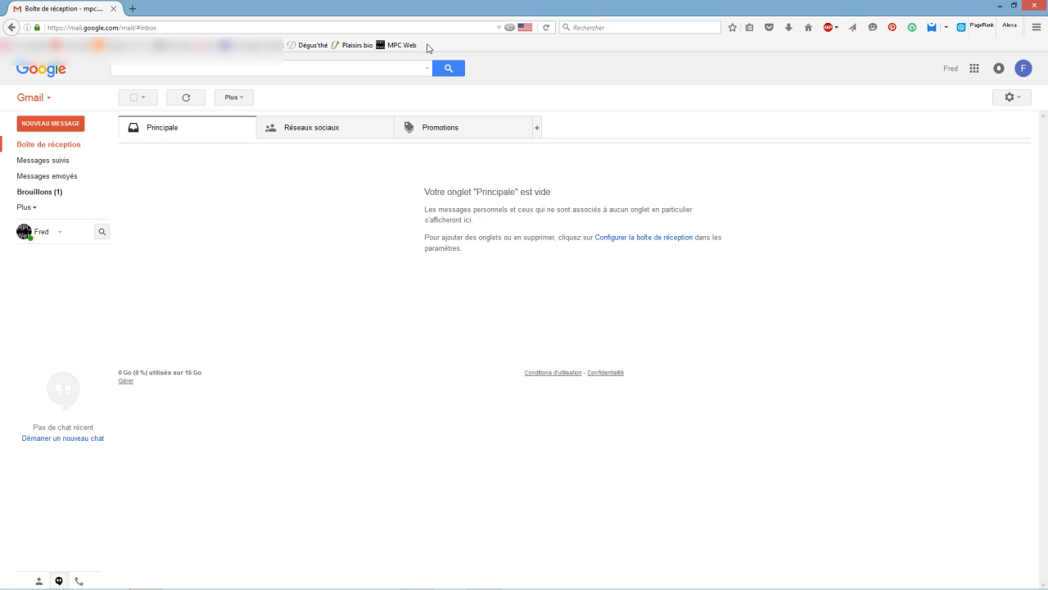
# Bookmark the Gmail inbox on the Firefox bookmarks bar and open the bookmark's properties
pyautogui.moveTo(49, 9); pyautogui.dragTo(434, 51)
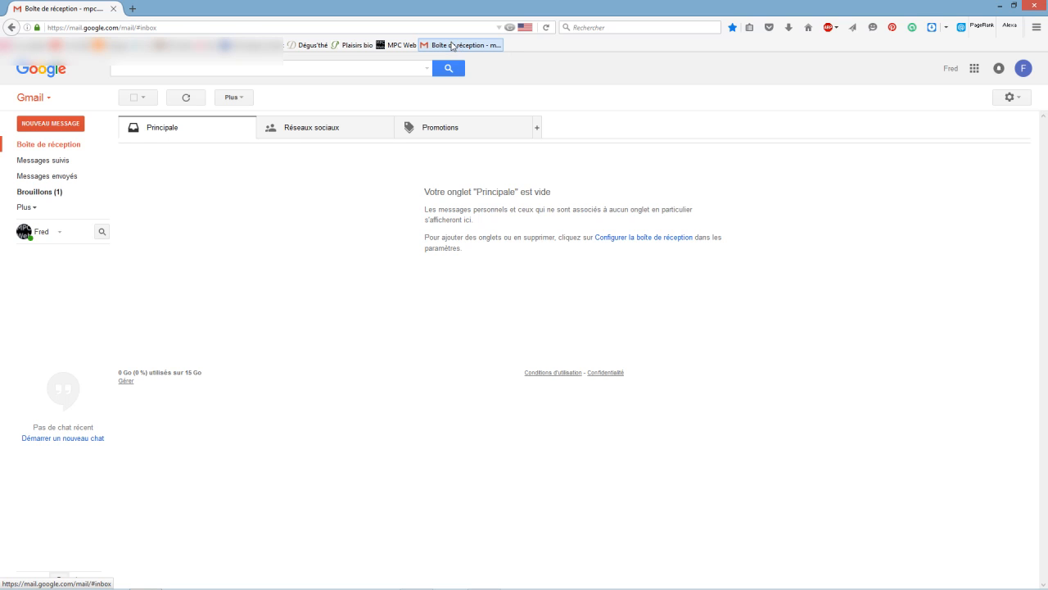
pyautogui.rightClick(452, 47)
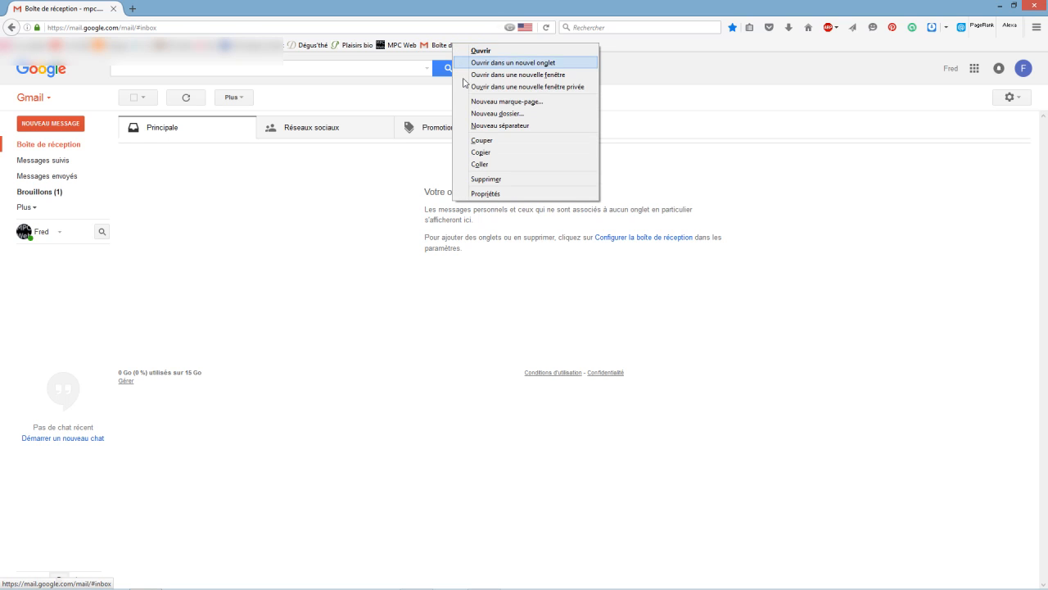
pyautogui.click(481, 194)
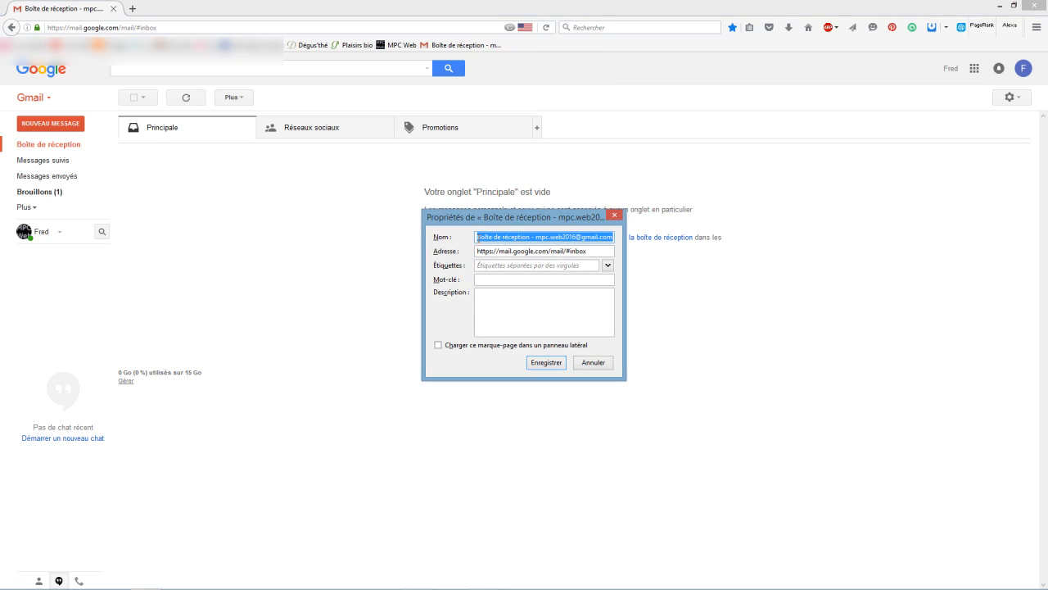
# Rename the bookmark to 'Gmail', save it, and close Firefox
pyautogui.click(487, 238)
pyautogui.press('Delete')
pyautogui.press('Delete')
pyautogui.press('Delete')
pyautogui.press('Delete')
pyautogui.press('Delete')
pyautogui.press('Delete')
pyautogui.press('Delete')
pyautogui.press('Delete')
pyautogui.press('Delete')
pyautogui.press('Delete')
pyautogui.press('Delete')
pyautogui.press('Delete')
pyautogui.press('Delete')
pyautogui.press('Delete')
pyautogui.press('Delete')
pyautogui.press('Delete')
pyautogui.press('Delete')
pyautogui.press('Delete')
pyautogui.press('Delete')
pyautogui.press('Delete')
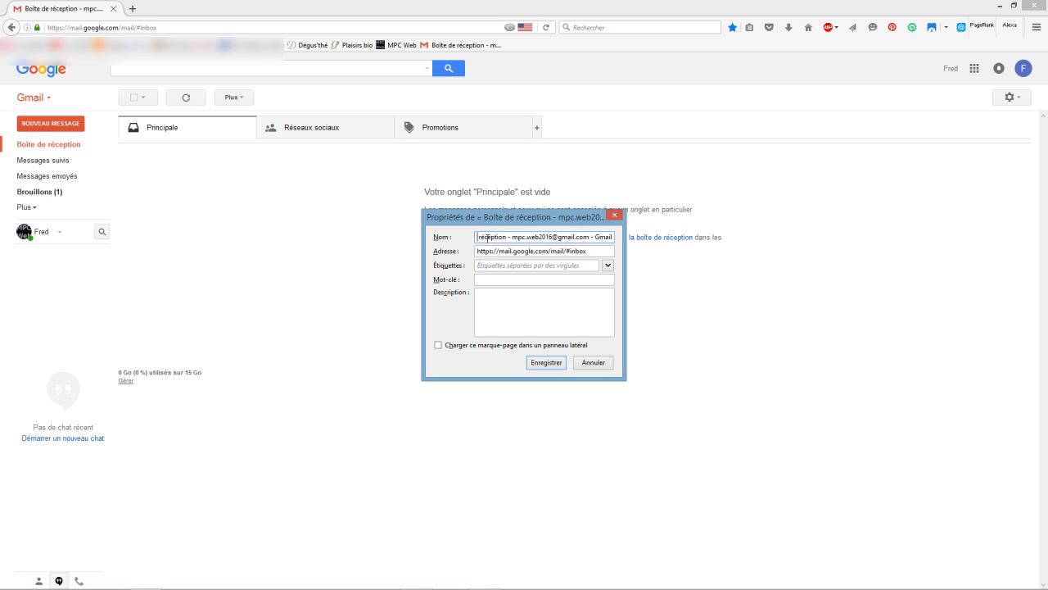
pyautogui.press('Delete')
pyautogui.press('Delete')
pyautogui.press('Delete')
pyautogui.press('Delete')
pyautogui.press('Delete')
pyautogui.press('Delete')
pyautogui.press('Delete')
pyautogui.press('Delete')
pyautogui.write('G')
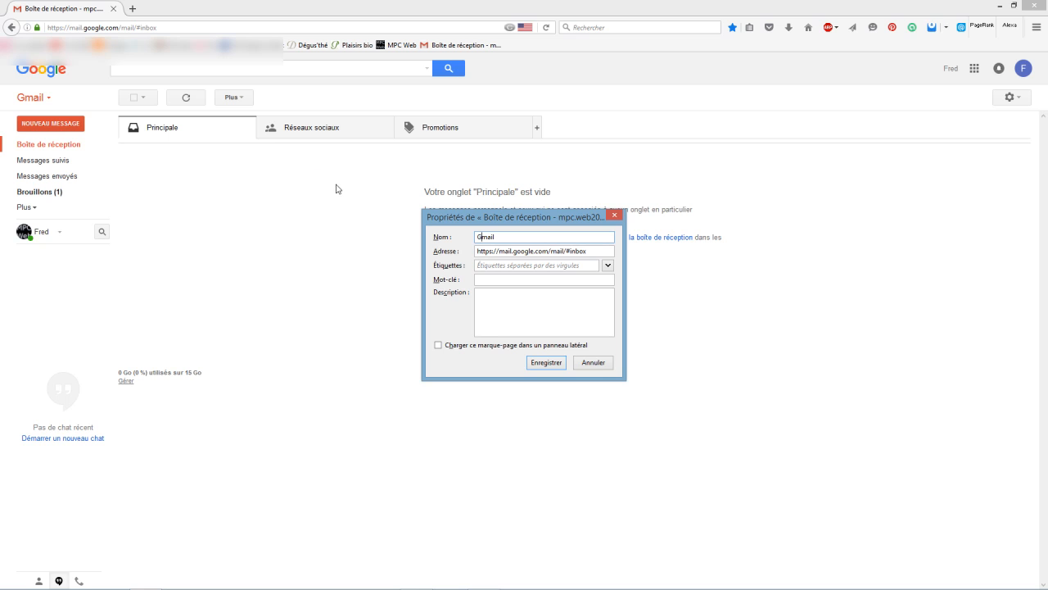
pyautogui.click(539, 363)
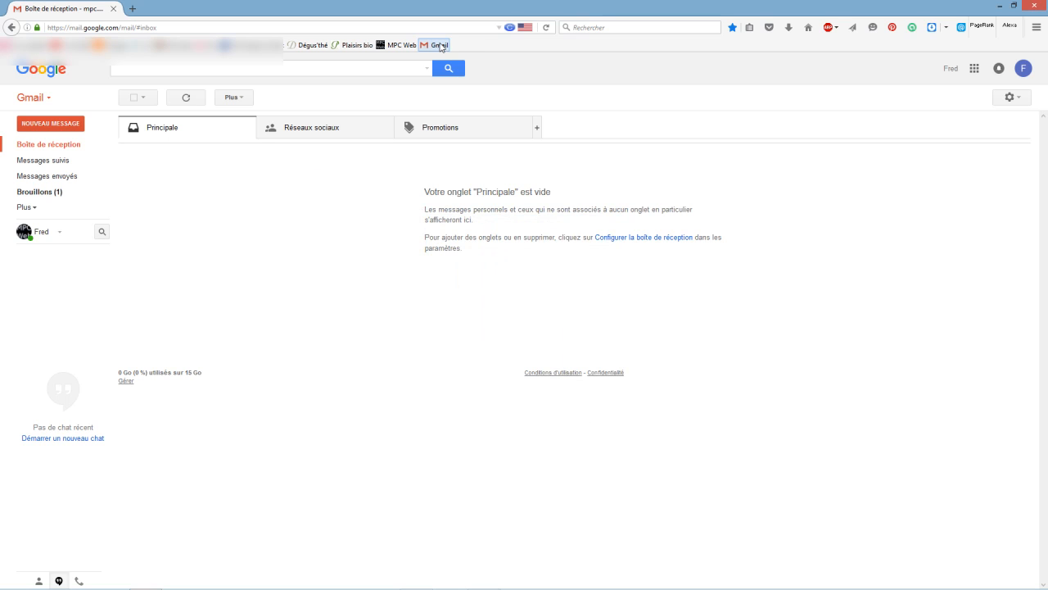
pyautogui.click(1038, 8)
# Relaunch Firefox from the taskbar and load the Gmail inbox via the Gmail bookmark
pyautogui.moveTo(110, 588)
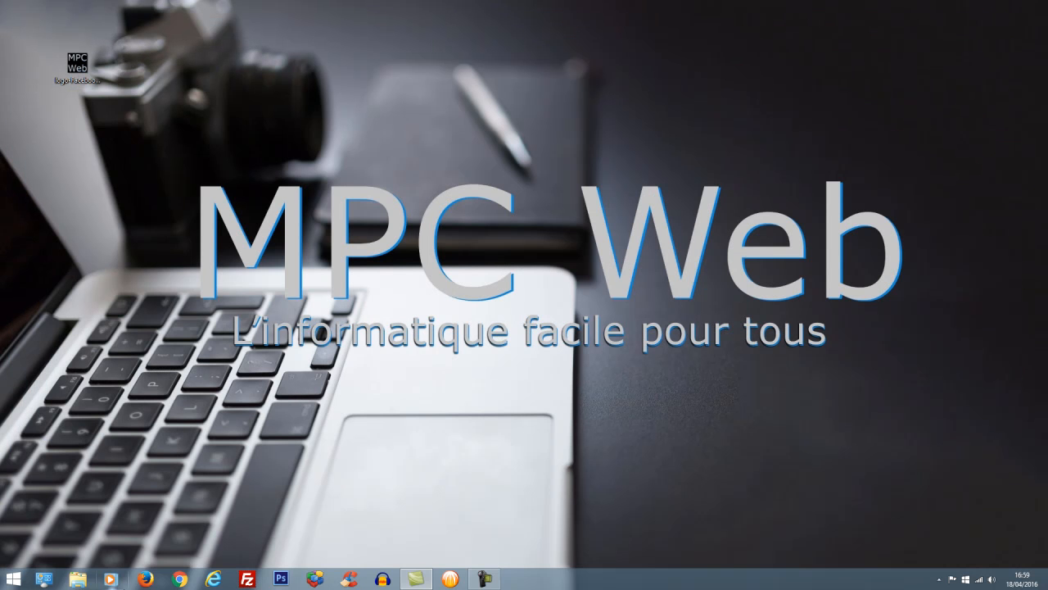
pyautogui.click(146, 579)
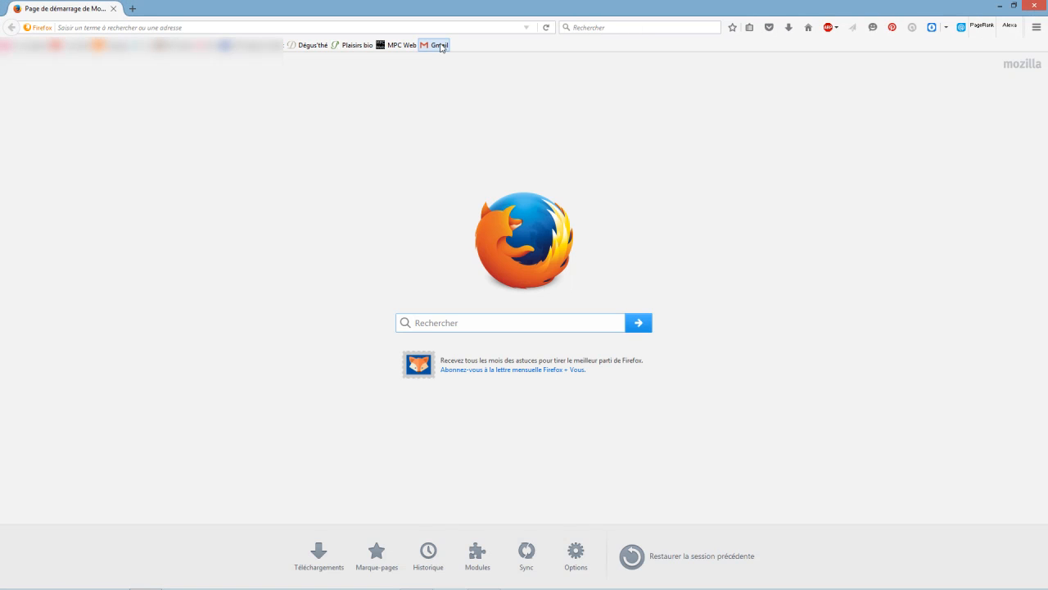
pyautogui.click(440, 46)
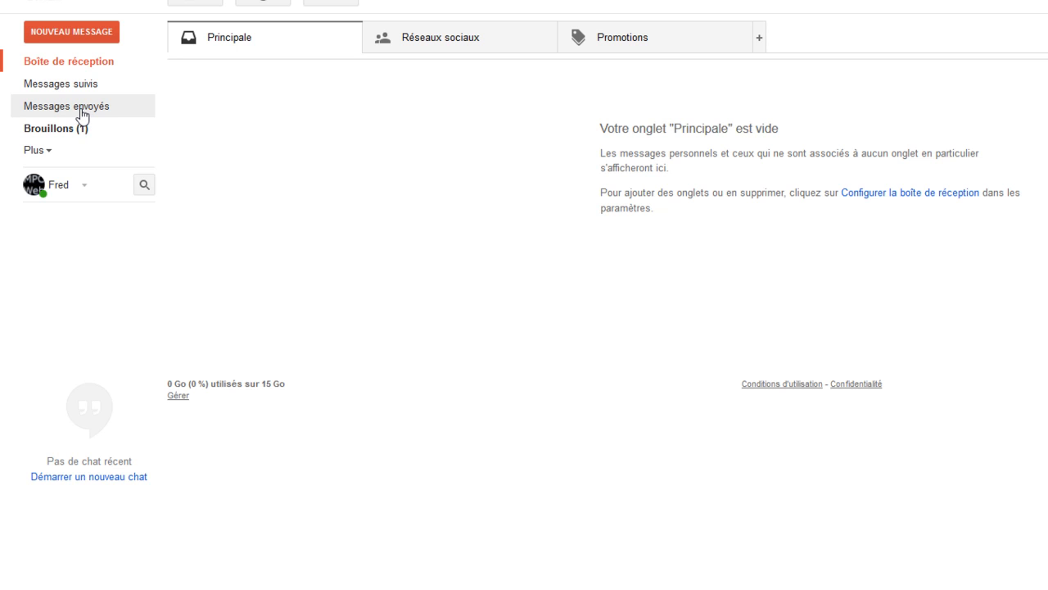
# Open the Corbeille folder and permanently delete all three conversations in it
pyautogui.click(36, 150)
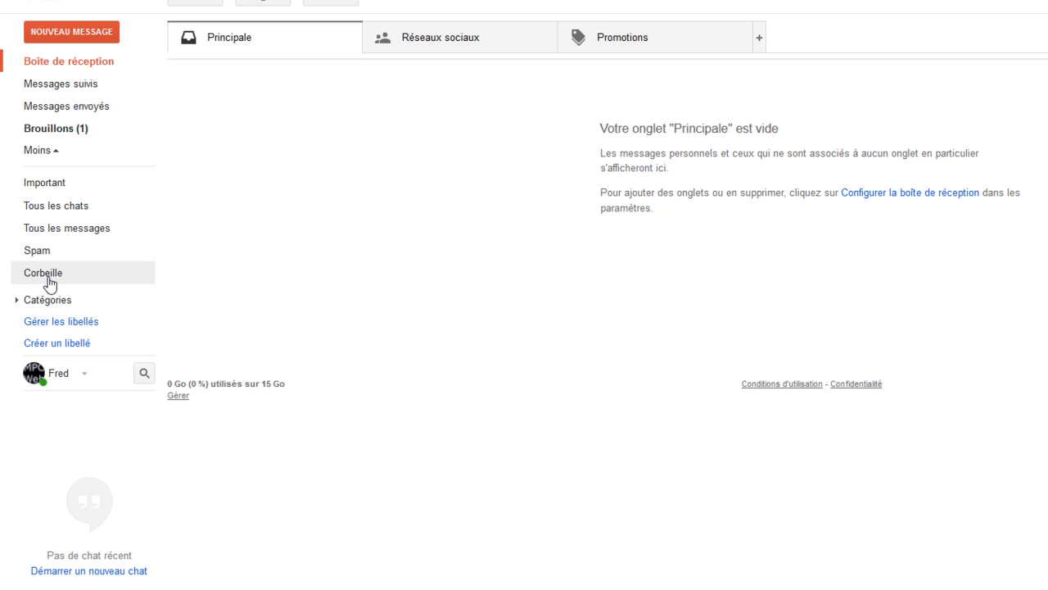
pyautogui.click(47, 277)
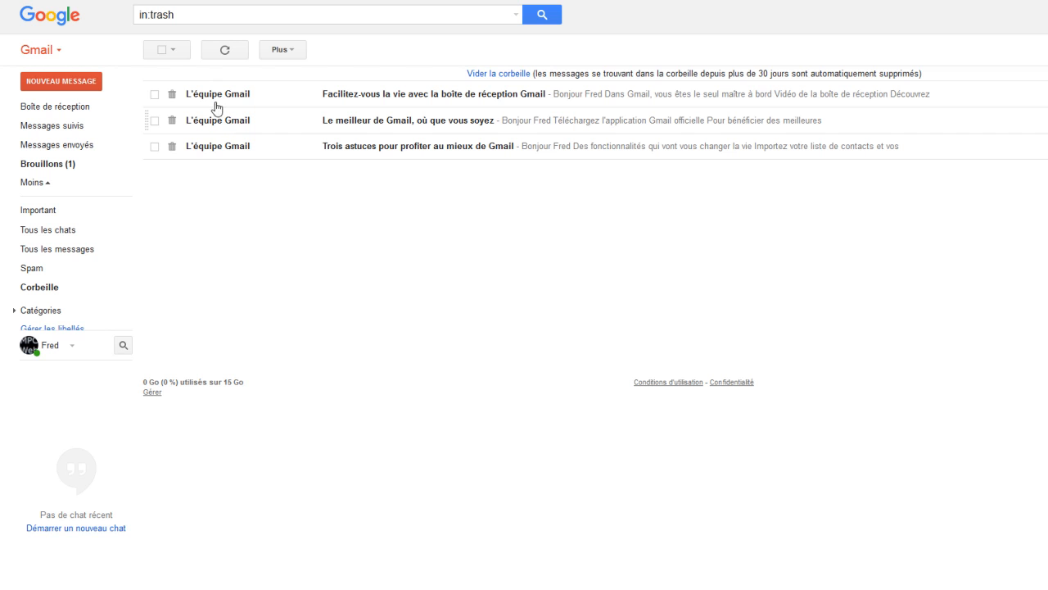
pyautogui.click(162, 51)
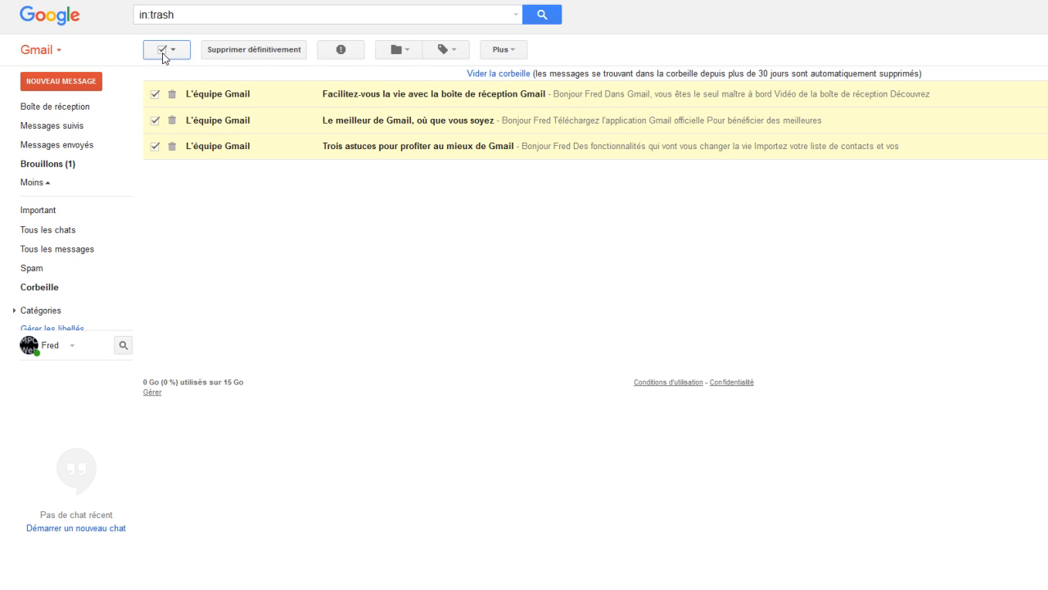
pyautogui.click(227, 51)
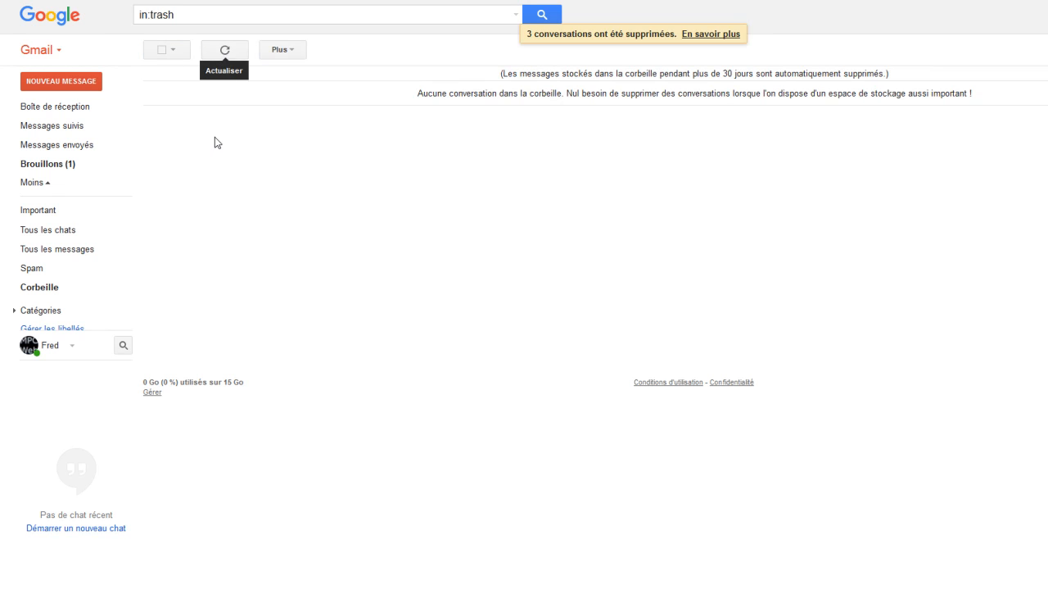
pyautogui.moveTo(60, 253)
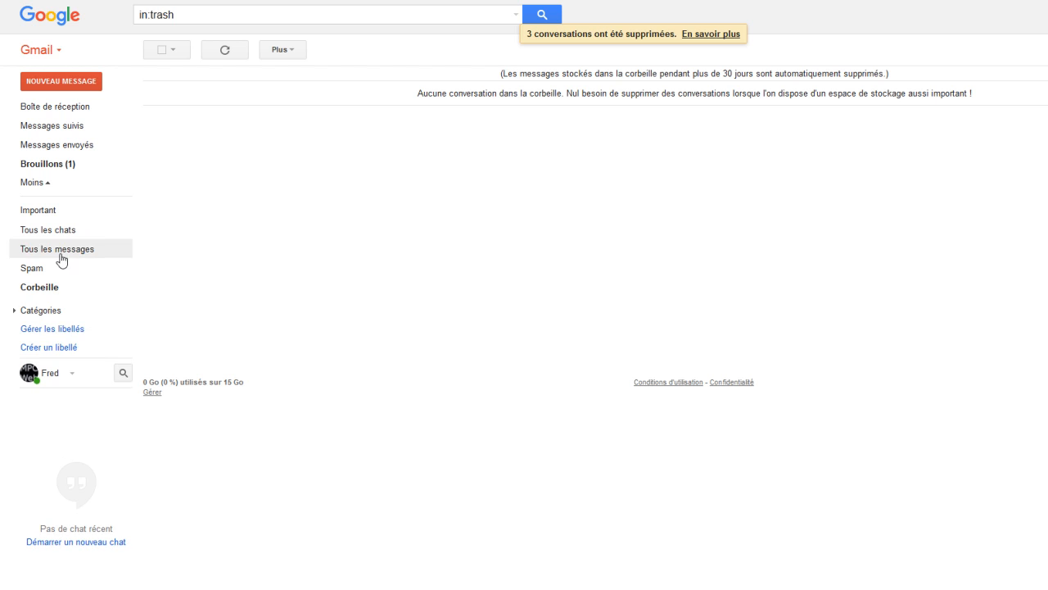
# Create a new label named 'Famille'
pyautogui.click(55, 348)
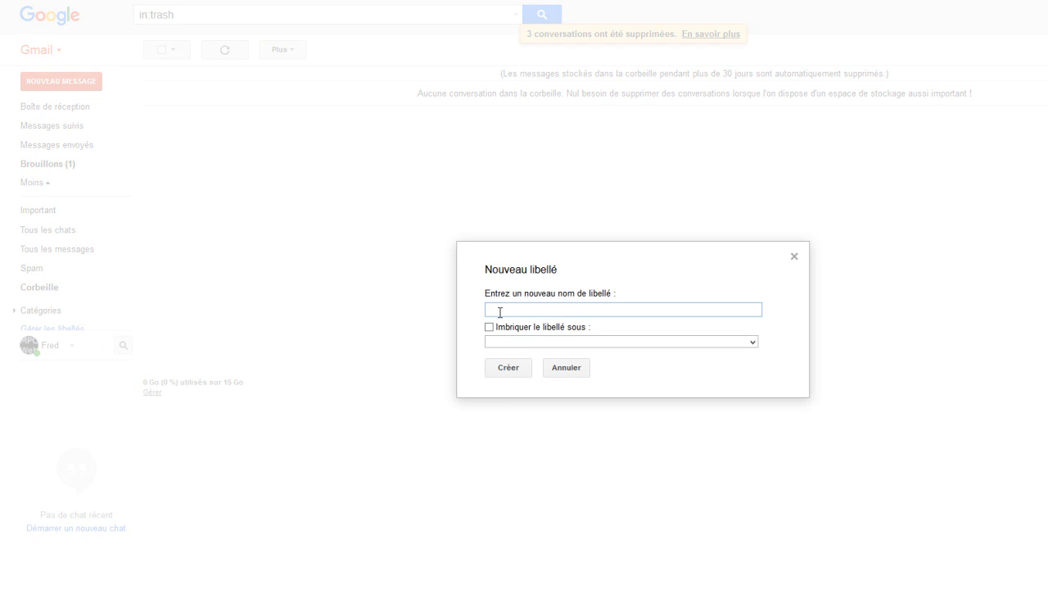
pyautogui.write('Famille')
pyautogui.click(521, 369)
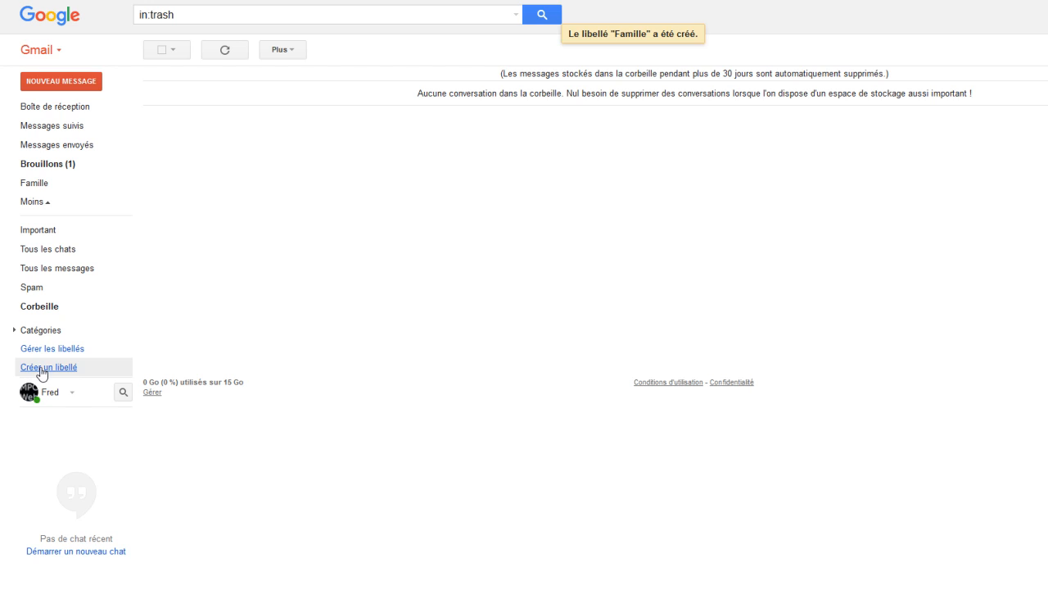
# Create another label named 'Facture'
pyautogui.click(41, 367)
pyautogui.click(501, 309)
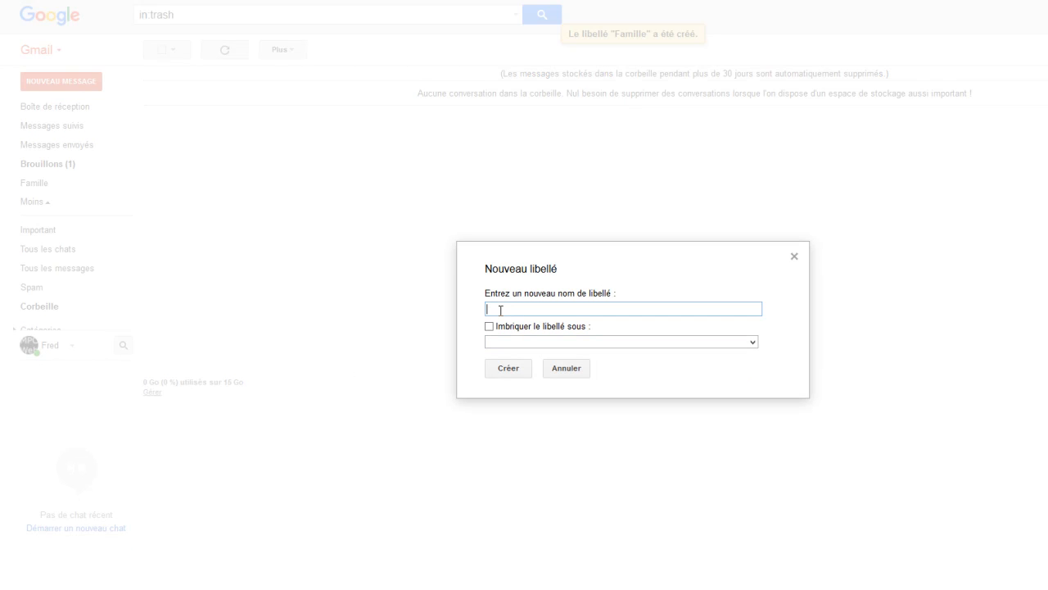
pyautogui.write('Factur')
pyautogui.click(510, 368)
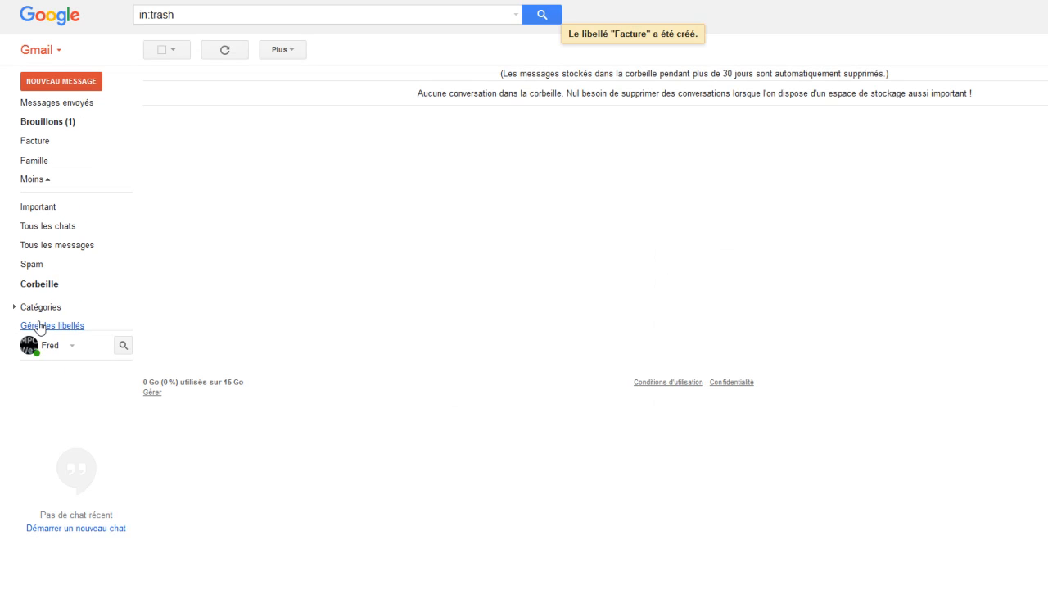
pyautogui.moveTo(35, 292)
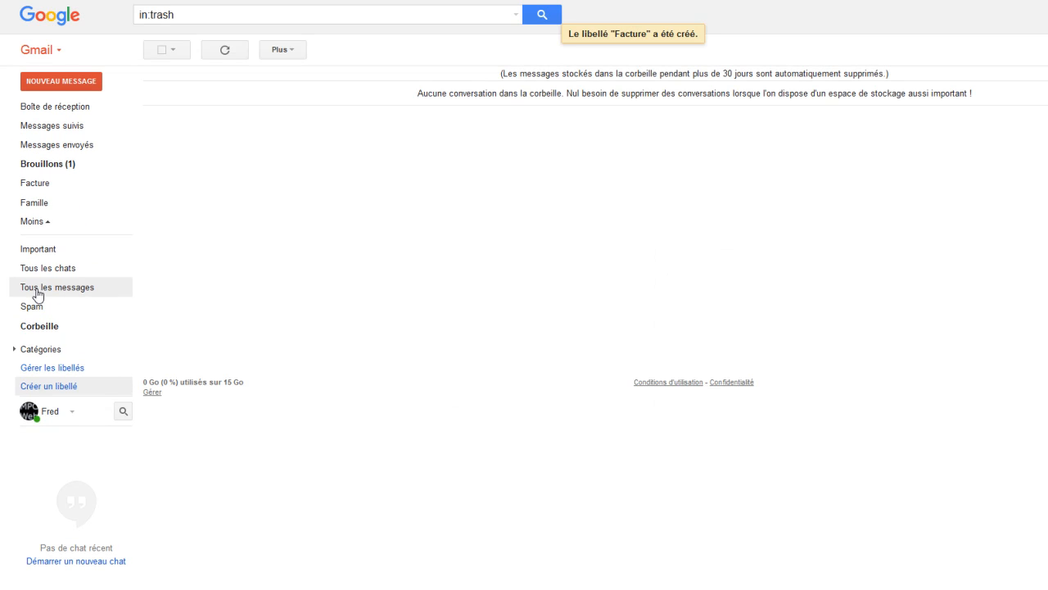
# Create a new label named 'Achats internet'
pyautogui.click(46, 369)
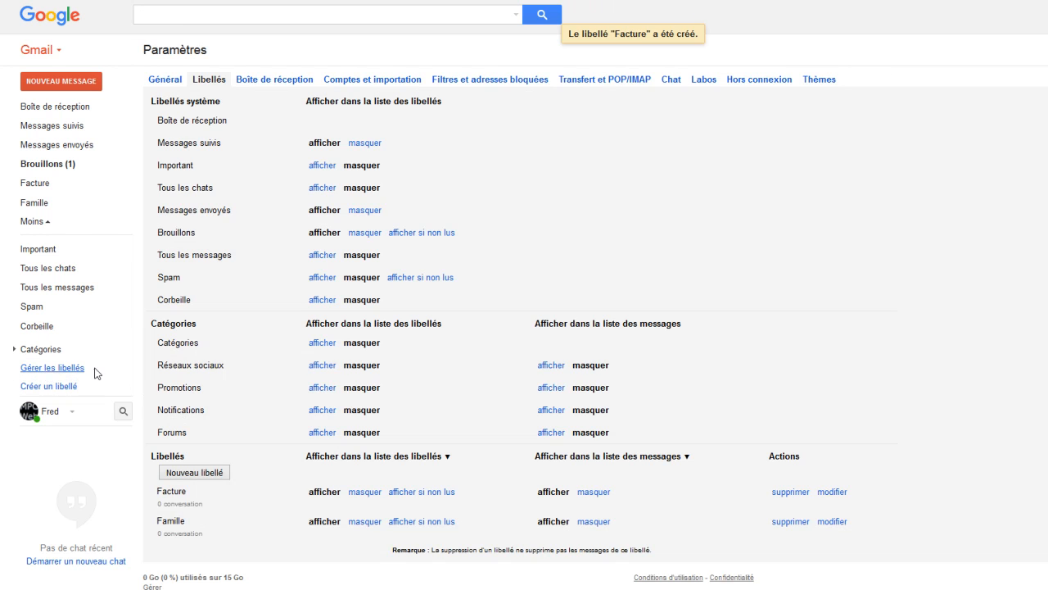
pyautogui.moveTo(47, 367)
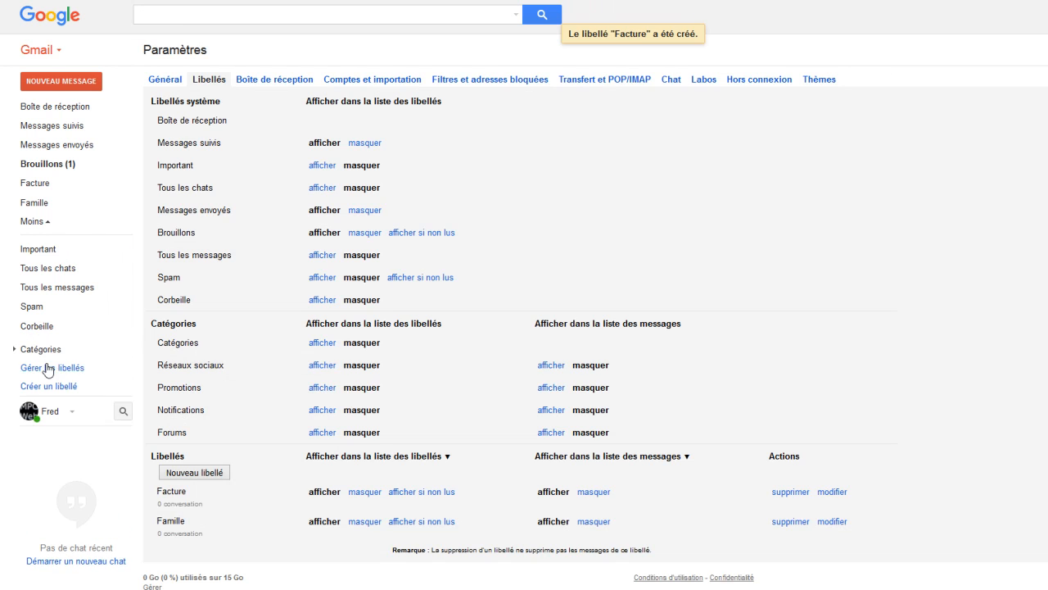
pyautogui.click(39, 387)
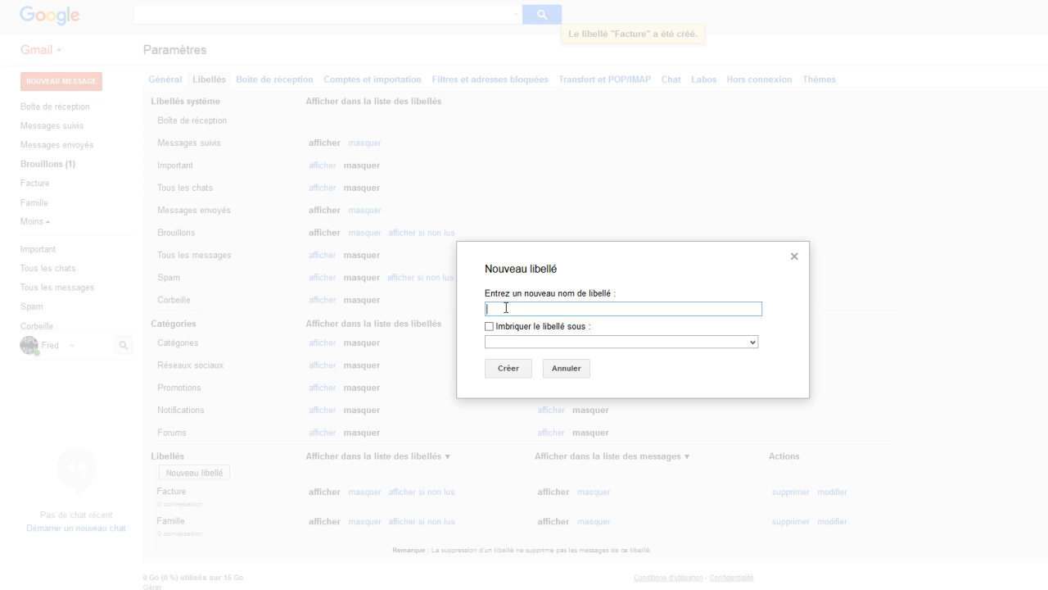
pyautogui.write('Achats internet')
pyautogui.click(510, 368)
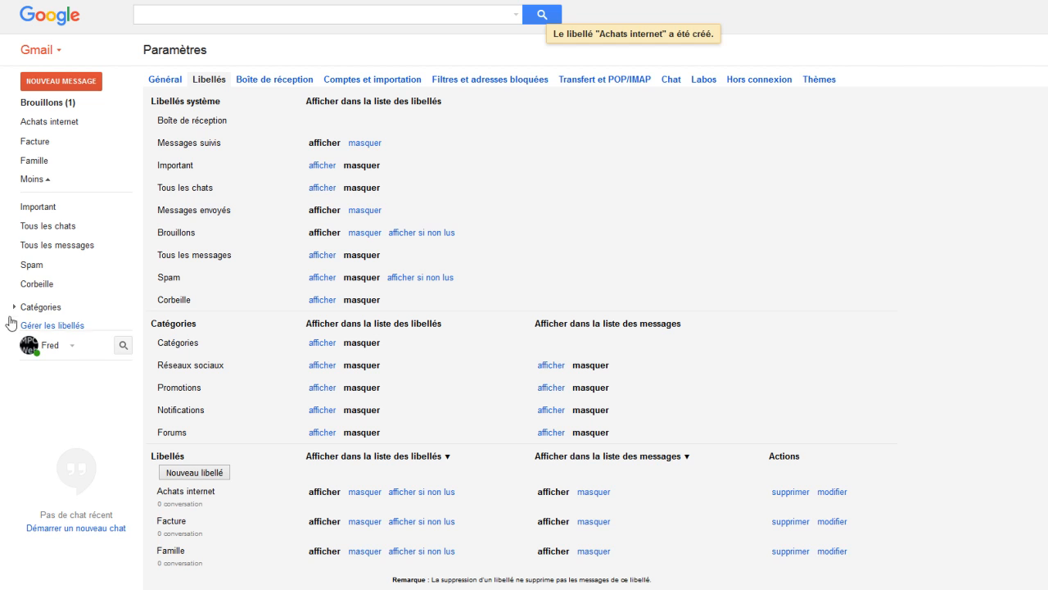
# Create another label named 'Vacances'
pyautogui.moveTo(51, 339)
pyautogui.click(52, 405)
pyautogui.click(516, 309)
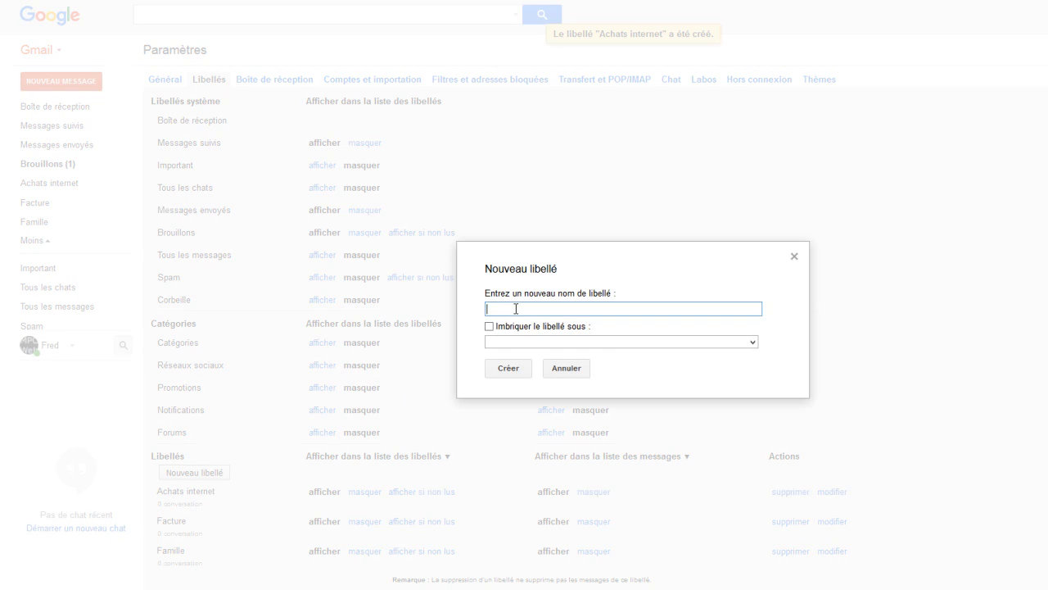
pyautogui.write('Vacances')
pyautogui.click(510, 369)
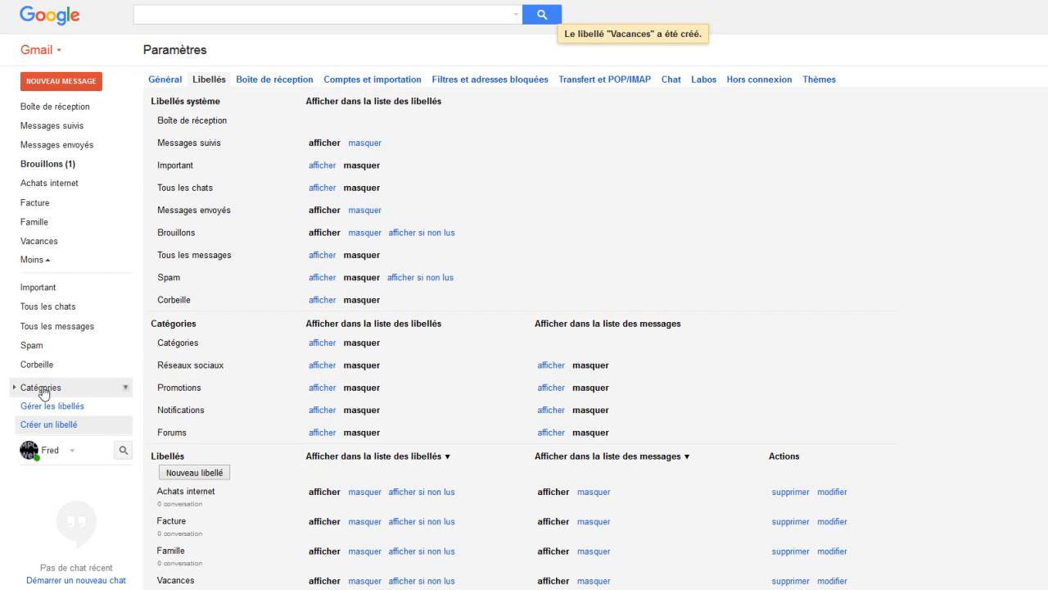
# Check that the Facture label is empty, then return to Boîte de réception
pyautogui.click(43, 391)
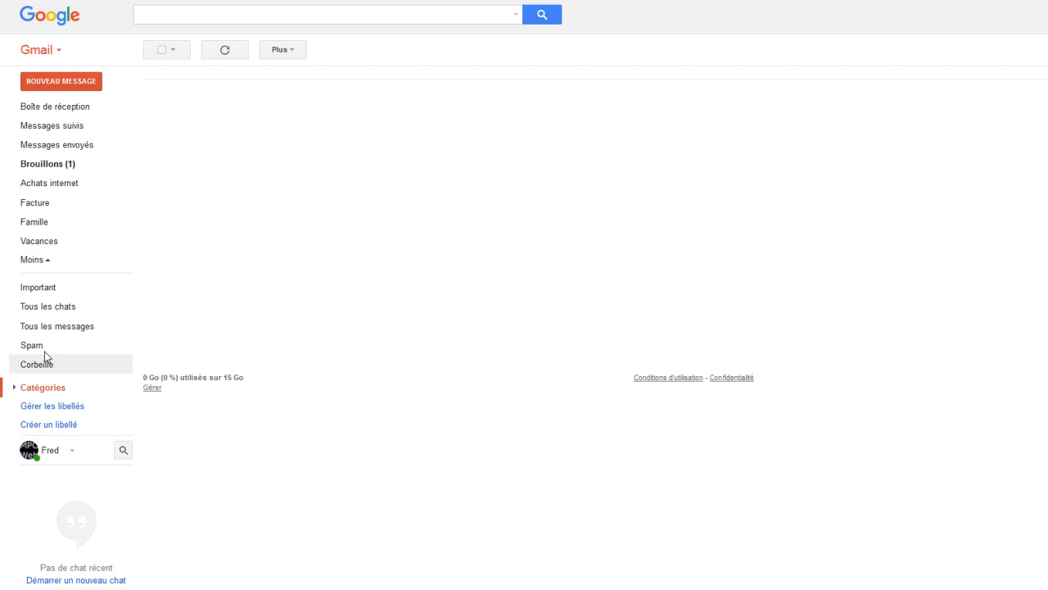
pyautogui.click(38, 207)
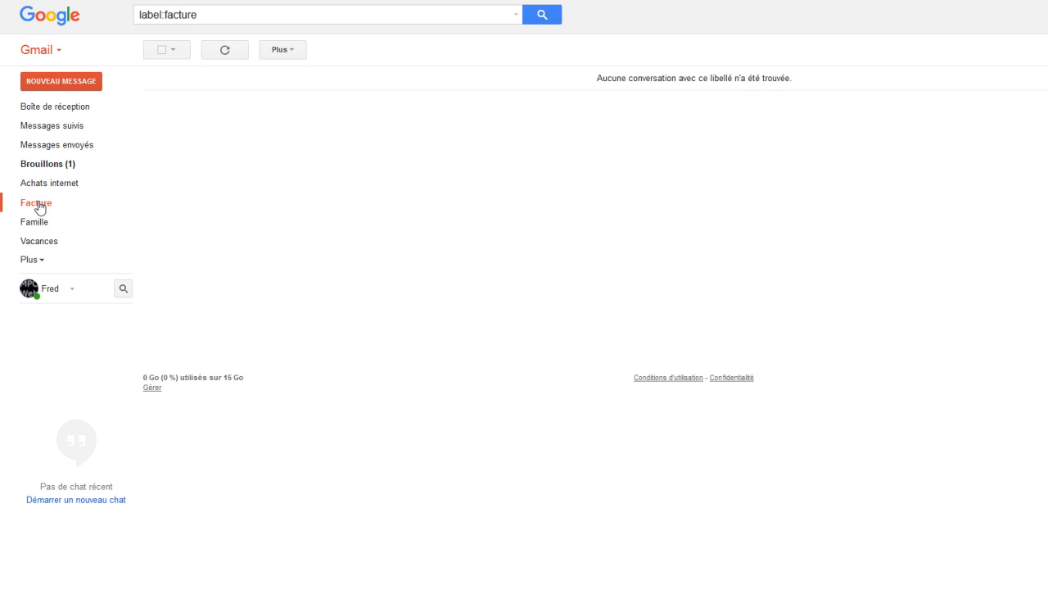
pyautogui.click(39, 263)
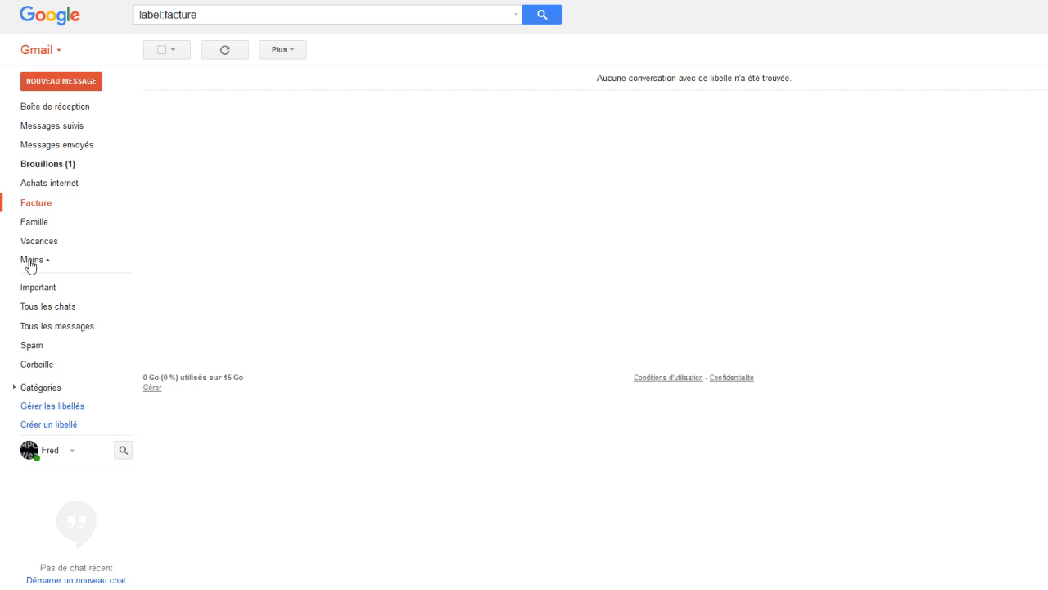
pyautogui.click(34, 108)
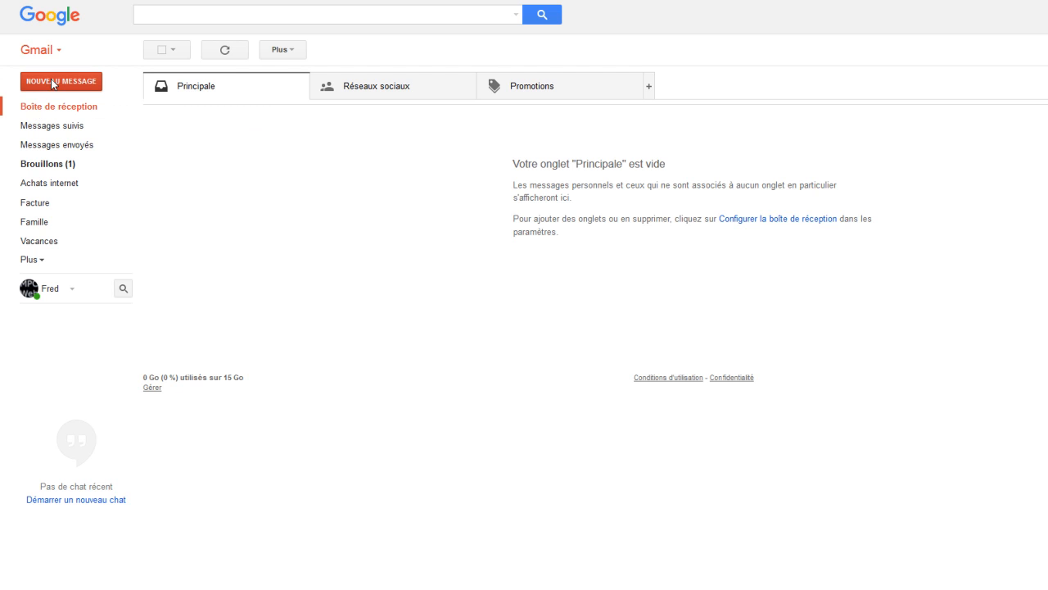
# Start a new message and enter the recipient's e-mail address in the À field
pyautogui.click(54, 83)
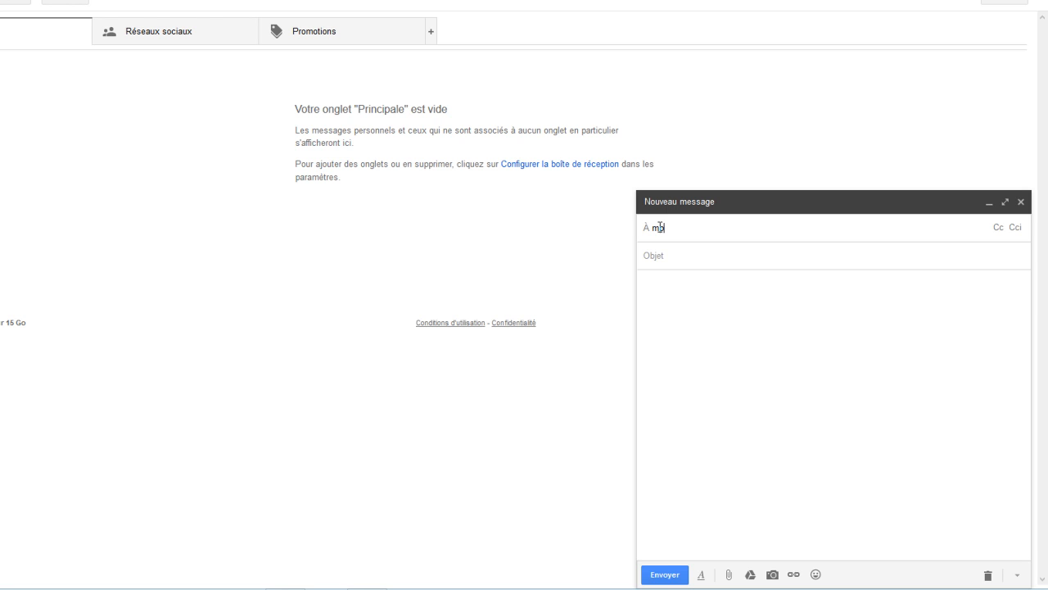
pyautogui.press('BackSpace')
pyautogui.press('BackSpace')
pyautogui.click(693, 260)
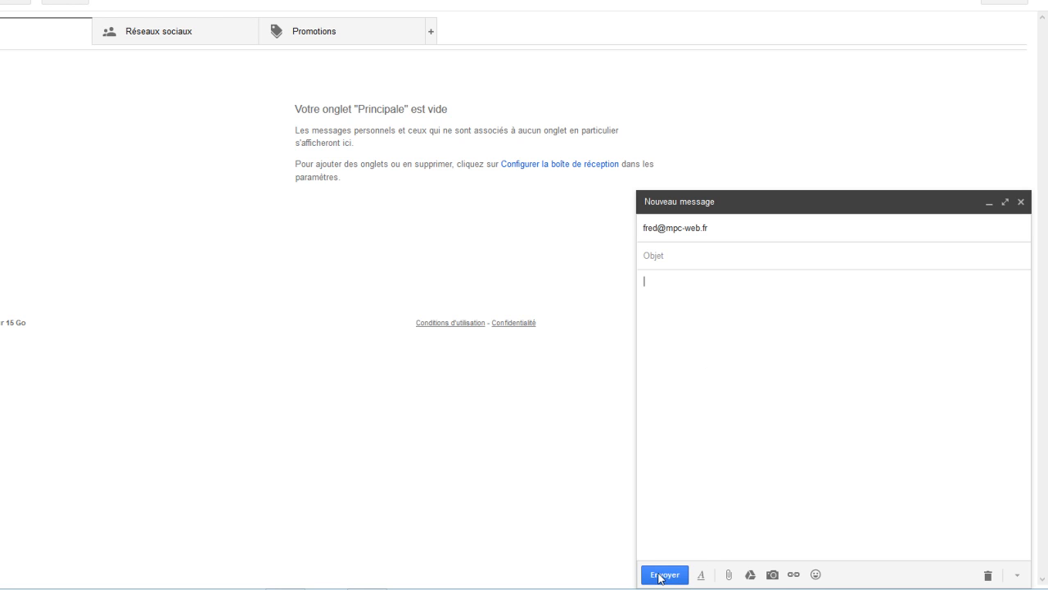
# Attach the file logo-Facebook.jpg to the message
pyautogui.click(730, 574)
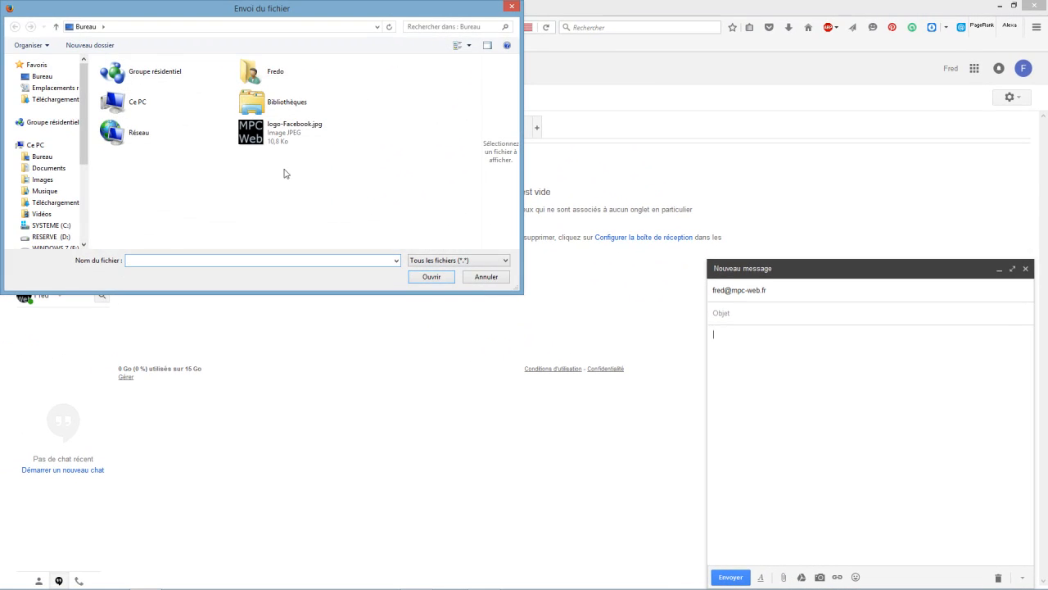
pyautogui.doubleClick(287, 130)
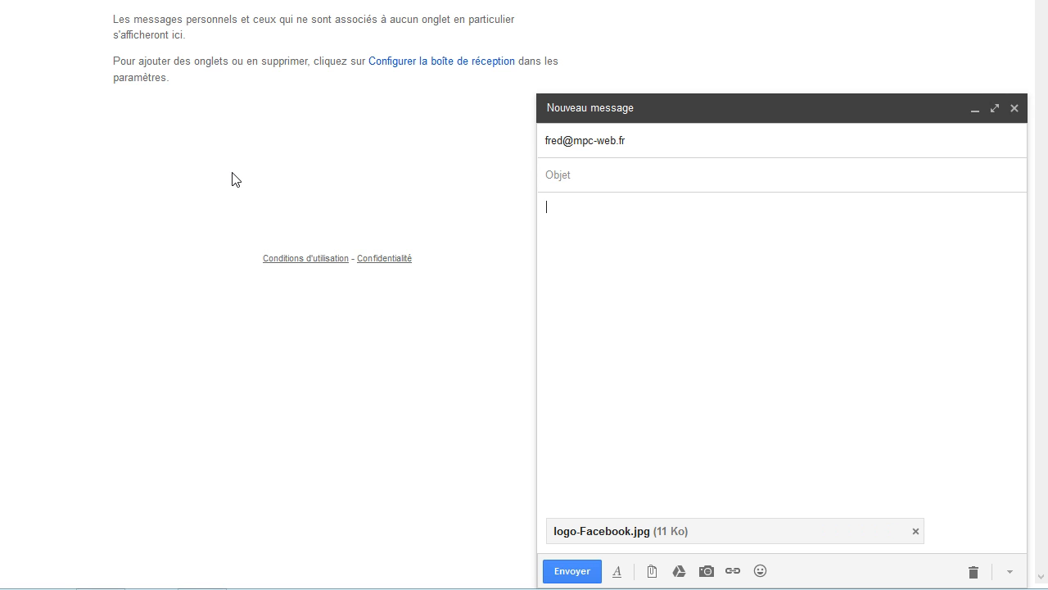
pyautogui.click(591, 203)
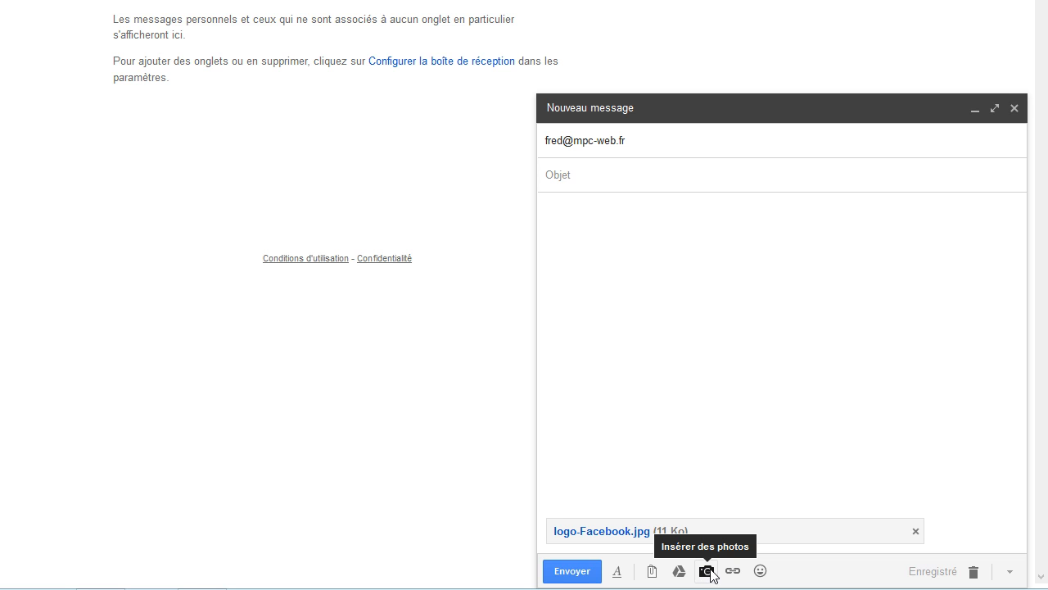
# Insert logo-Facebook.jpg as an inline photo in the message body
pyautogui.click(706, 571)
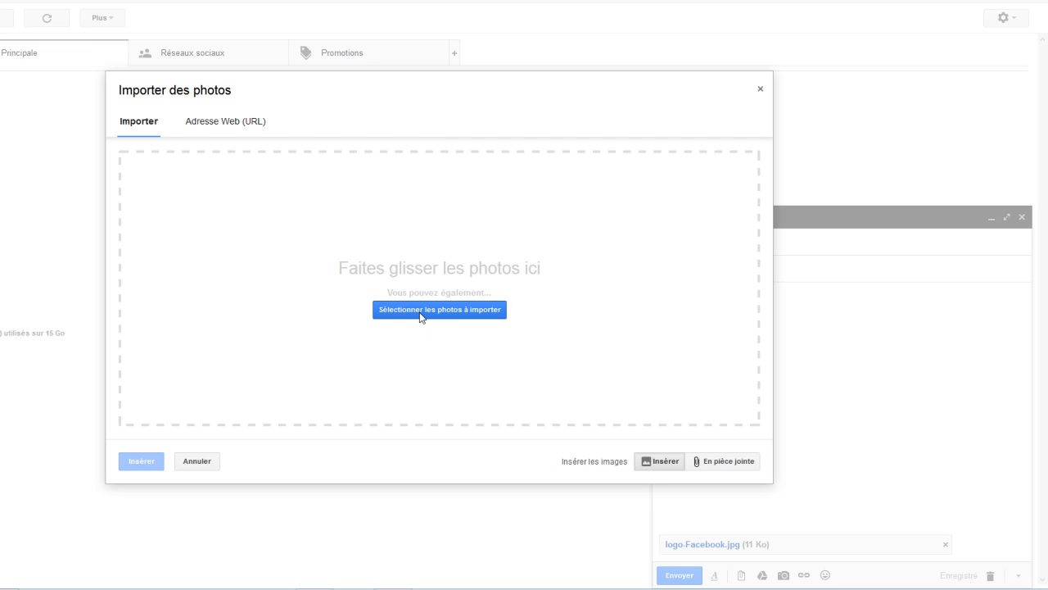
pyautogui.click(419, 312)
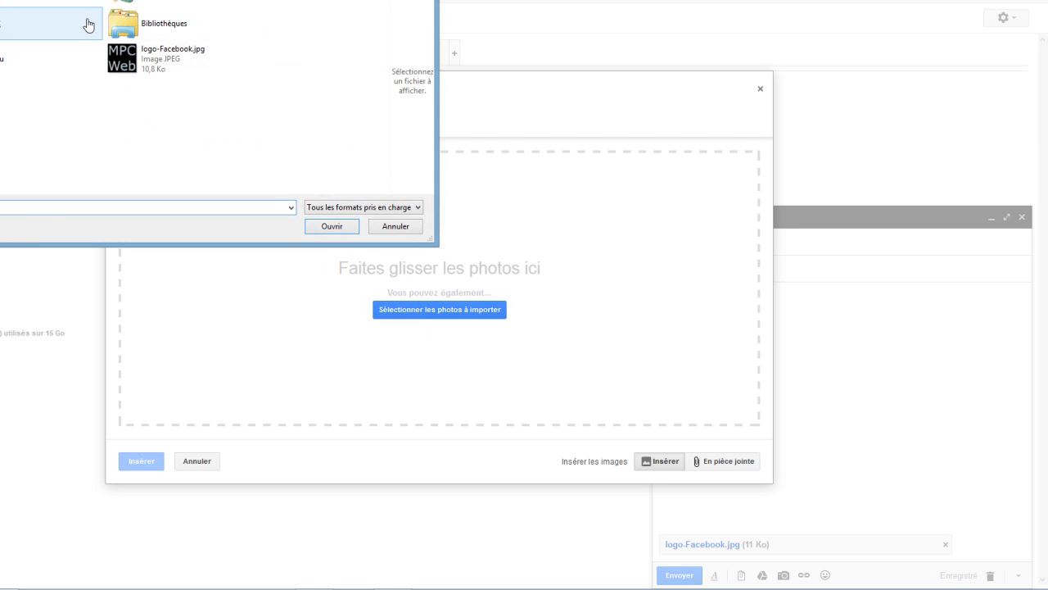
pyautogui.doubleClick(119, 55)
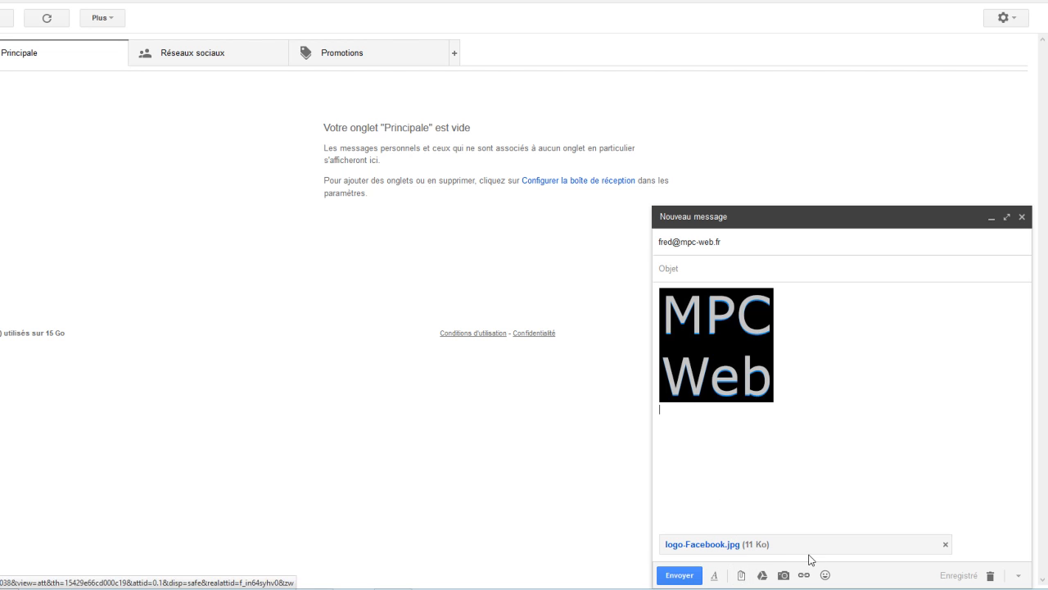
# Remove the inline logo image and discard the draft
pyautogui.click(665, 360)
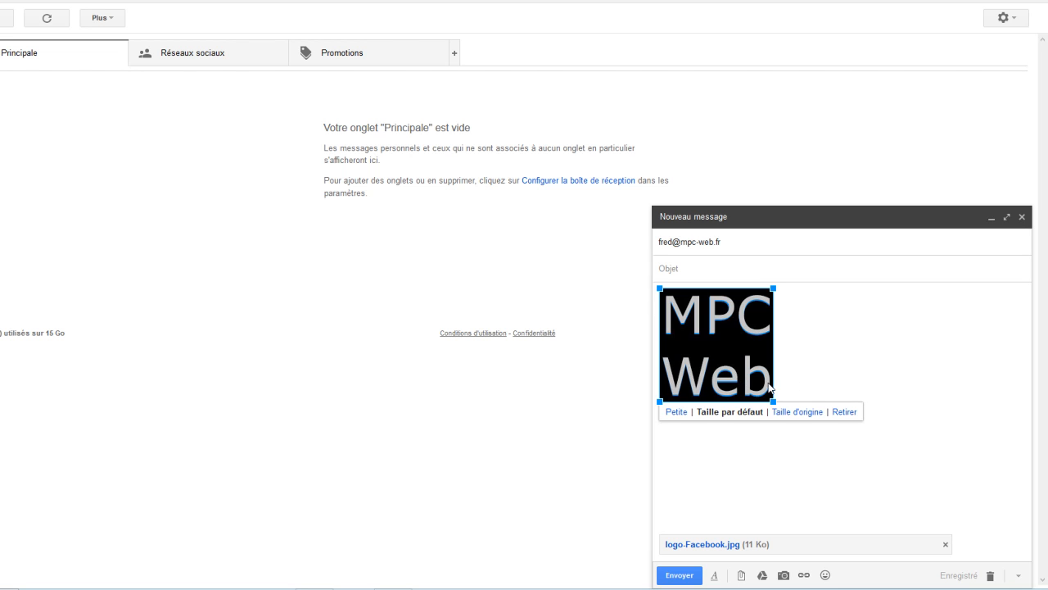
pyautogui.click(845, 412)
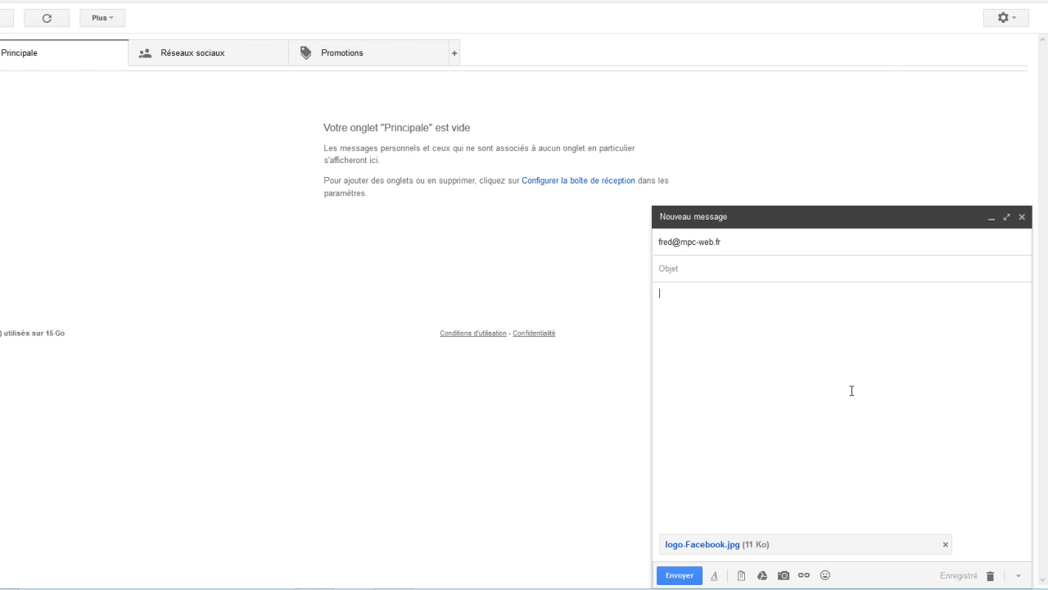
pyautogui.click(989, 577)
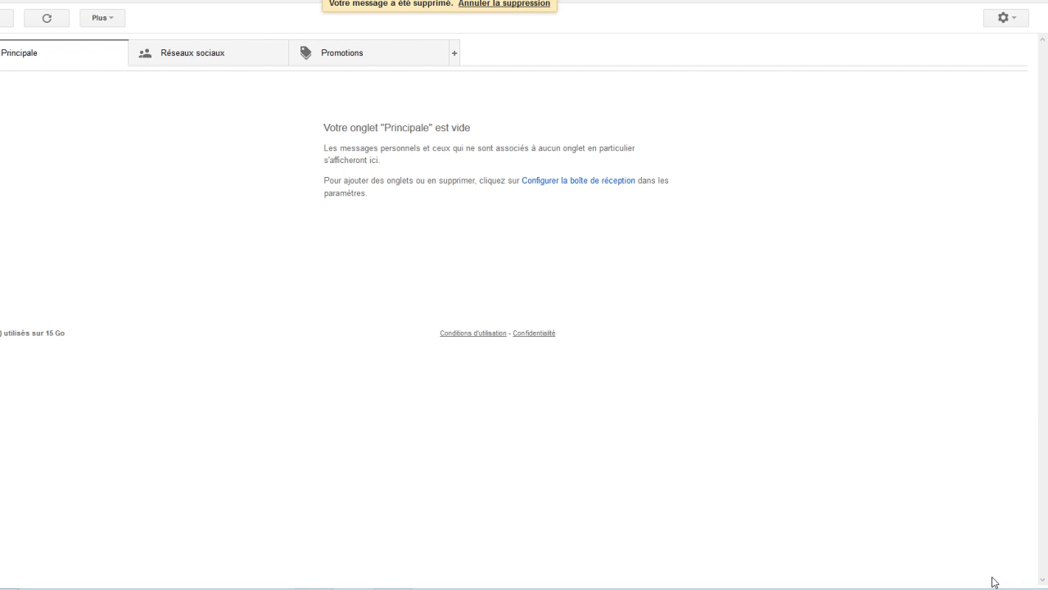